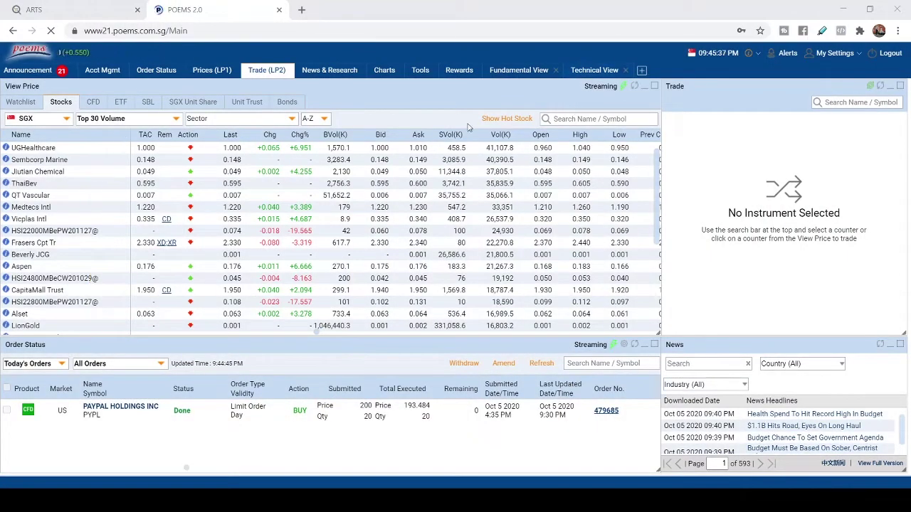
{"action": "left_click", "coordinate": [602, 118]}
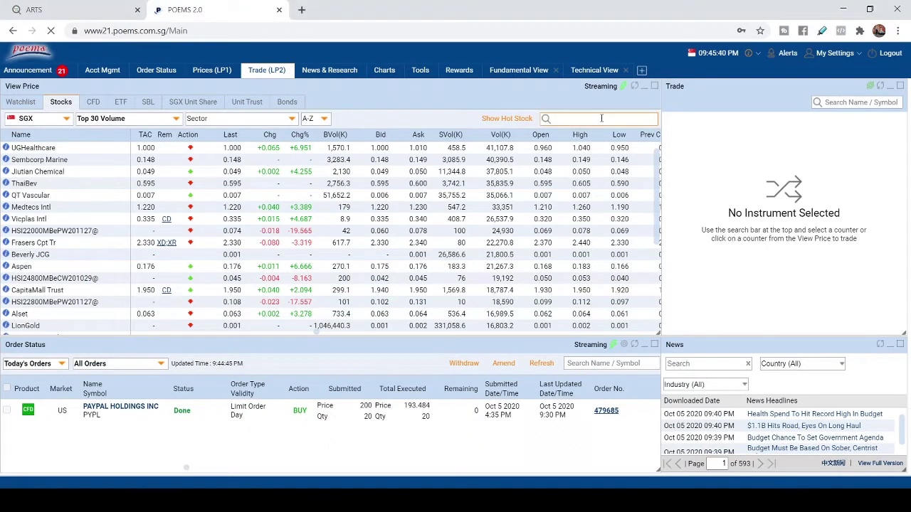
{"action": "type", "text": "paypal"}
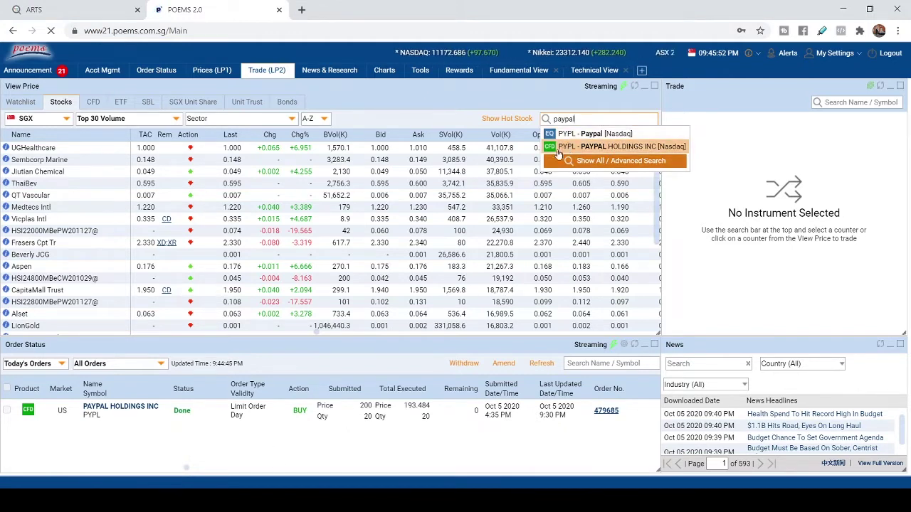
{"action": "left_click", "coordinate": [240, 417]}
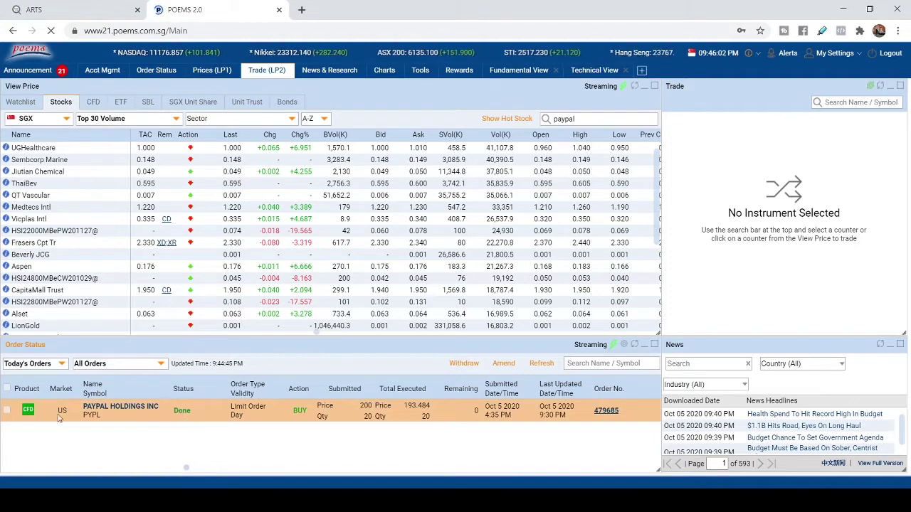
{"action": "right_click", "coordinate": [191, 417]}
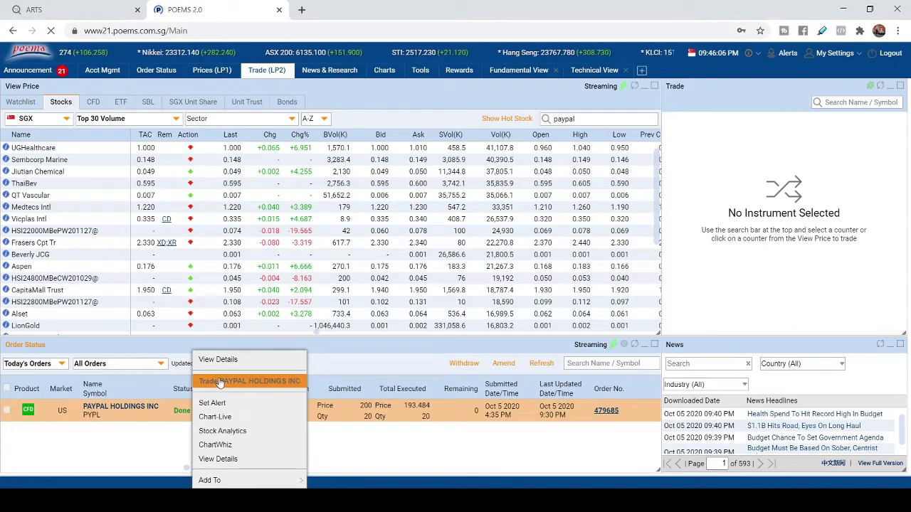
{"action": "left_click", "coordinate": [220, 383]}
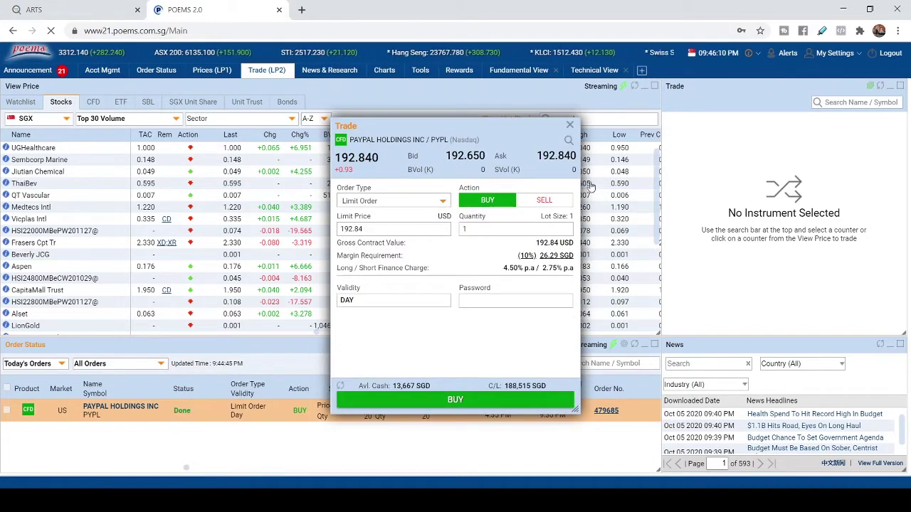
{"action": "left_click", "coordinate": [570, 125]}
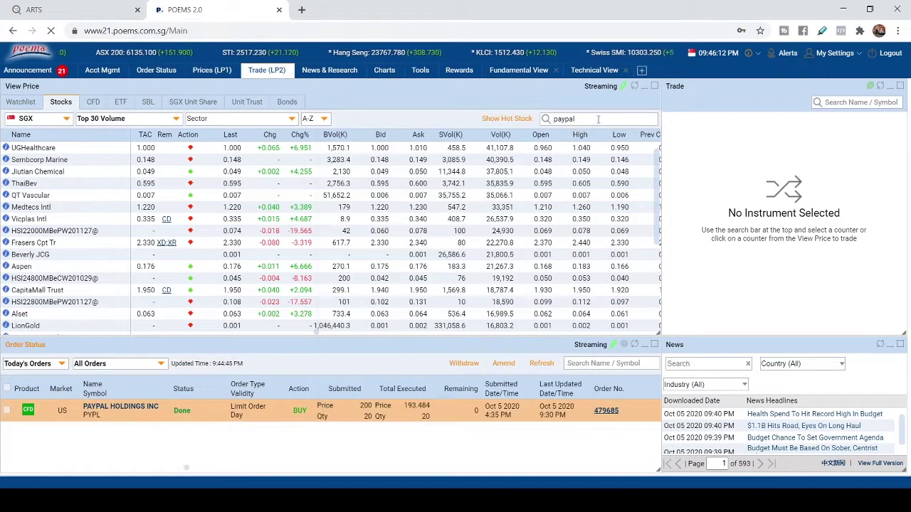
Step: Look up the PAYPAL HOLDINGS INC CFD on Nasdaq in the stock price view
{"action": "left_click", "coordinate": [600, 119]}
{"action": "type", "text": "paypa"}
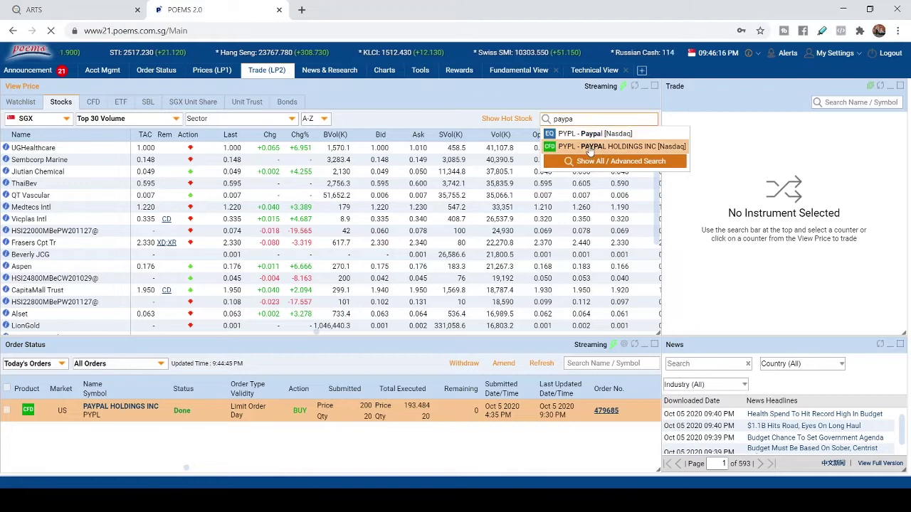
{"action": "left_click", "coordinate": [590, 146]}
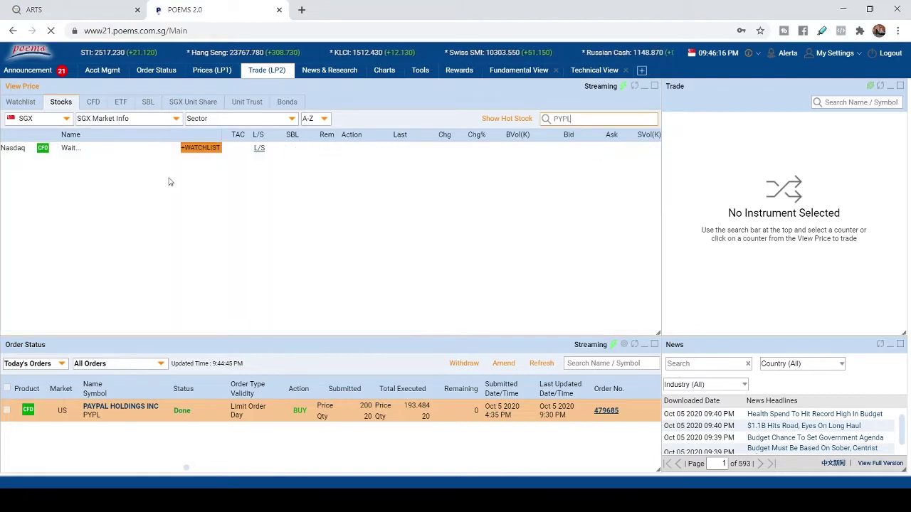
{"action": "left_click", "coordinate": [82, 151]}
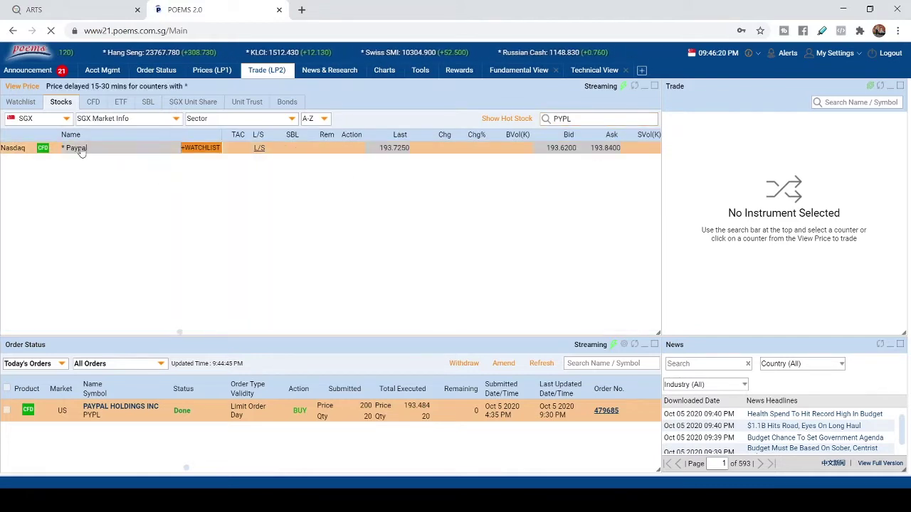
{"action": "right_click", "coordinate": [82, 151]}
{"action": "left_click", "coordinate": [112, 158]}
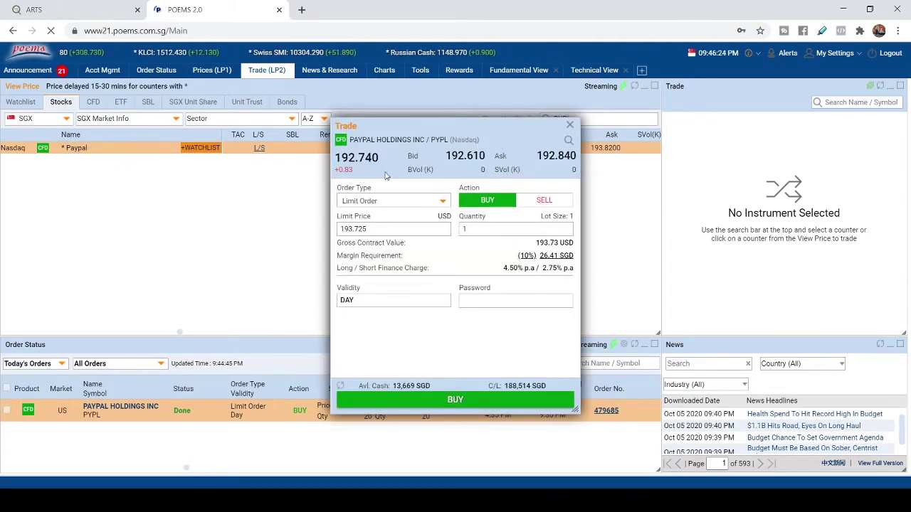
{"action": "left_click", "coordinate": [569, 126]}
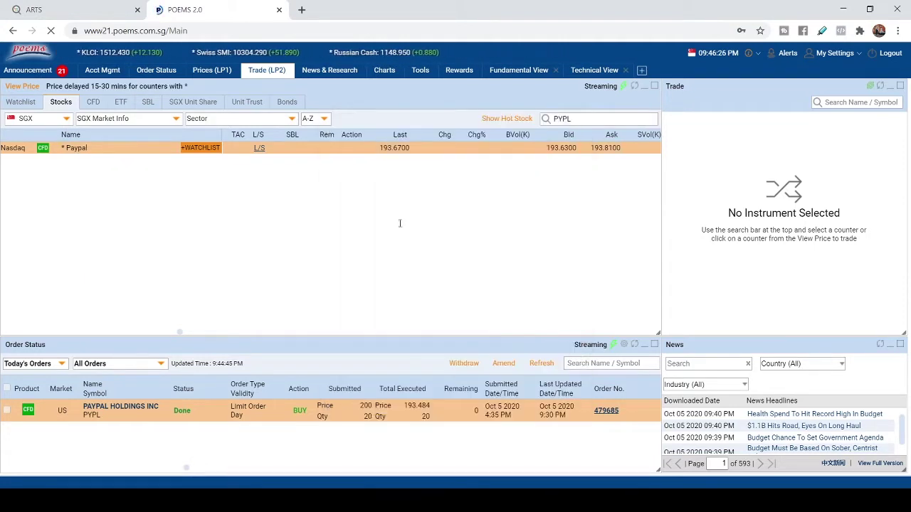
Step: Open a trade ticket from the existing PayPal Holdings order and make it a Stop Limit Order with the Sell action
{"action": "right_click", "coordinate": [104, 423]}
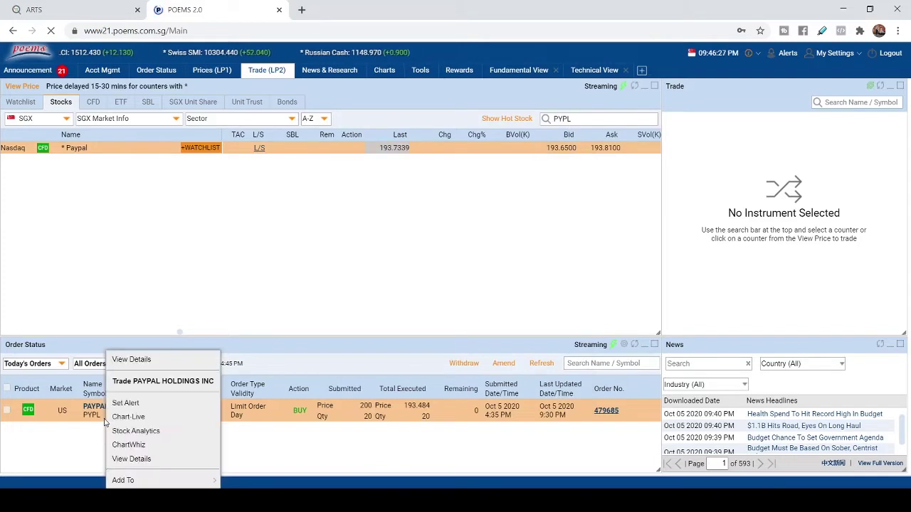
{"action": "left_click", "coordinate": [145, 383]}
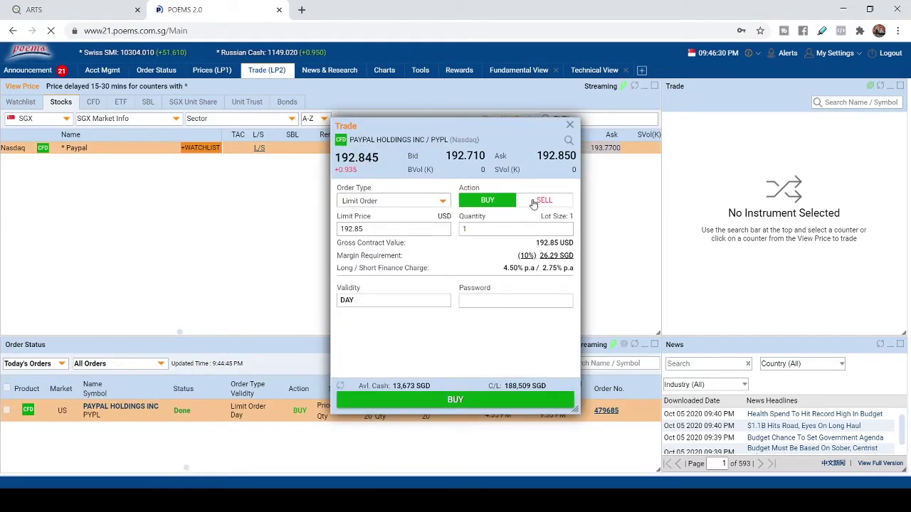
{"action": "left_click", "coordinate": [392, 203]}
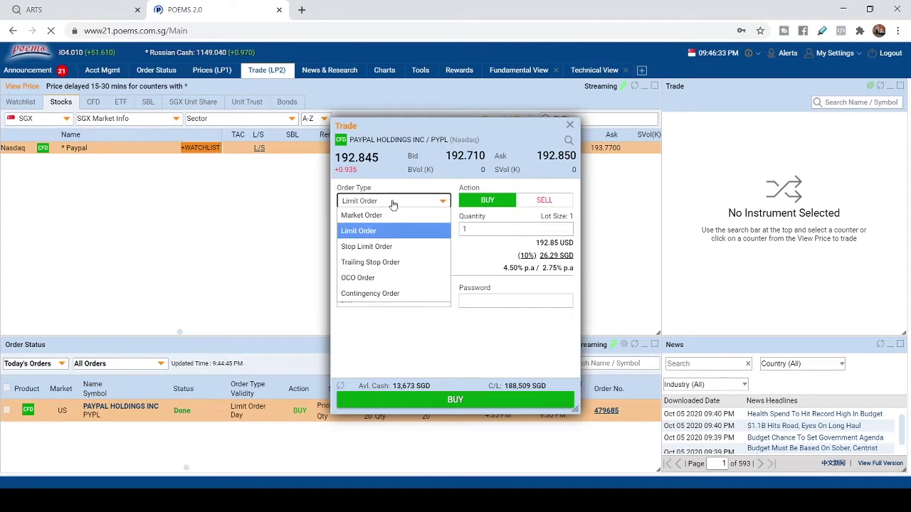
{"action": "left_click", "coordinate": [379, 249]}
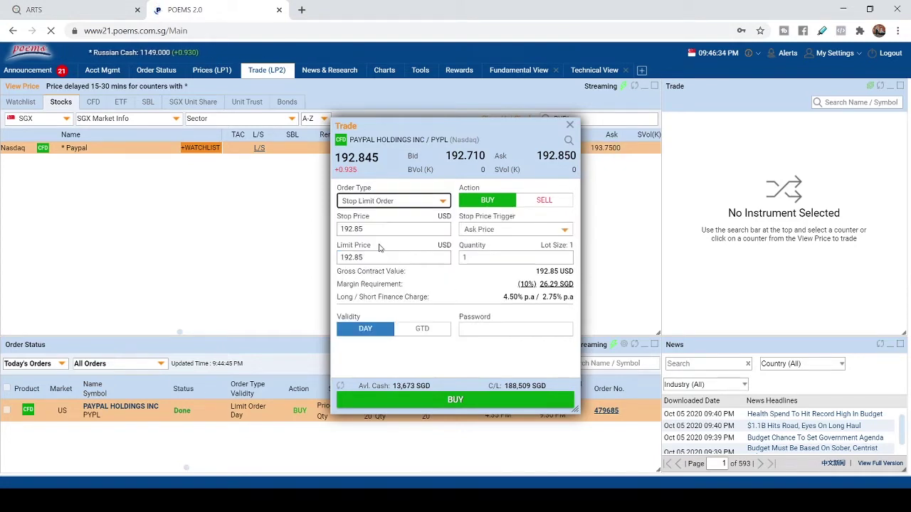
{"action": "left_click", "coordinate": [544, 200]}
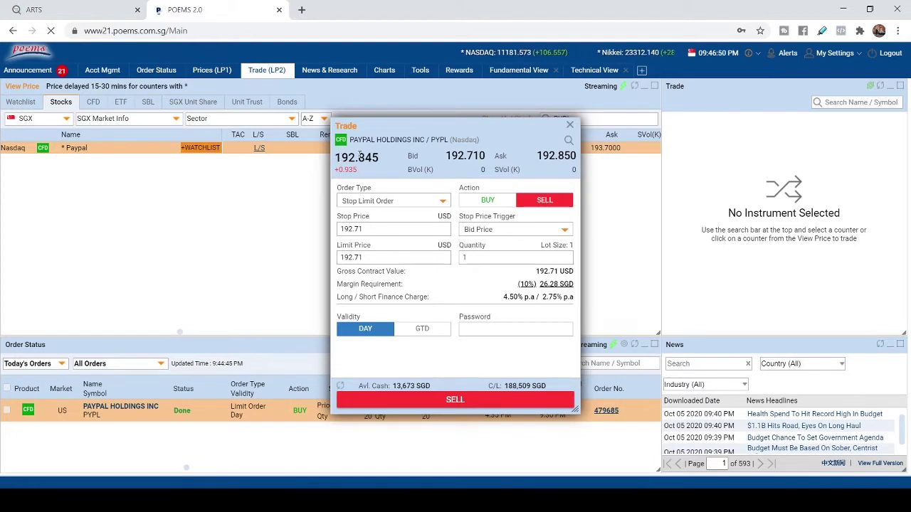
Step: Set the sell order's stop price to 174, limit price to 173 and quantity to 20
{"action": "double_click", "coordinate": [373, 157]}
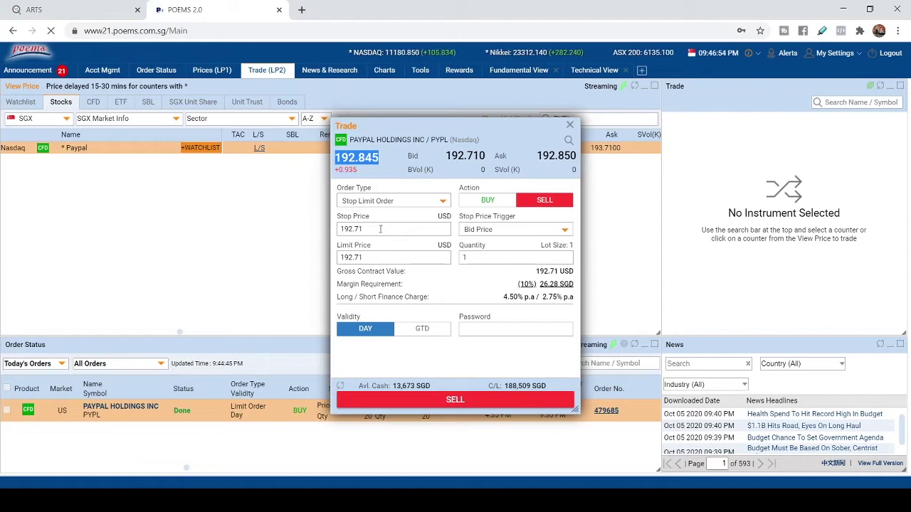
{"action": "double_click", "coordinate": [354, 228]}
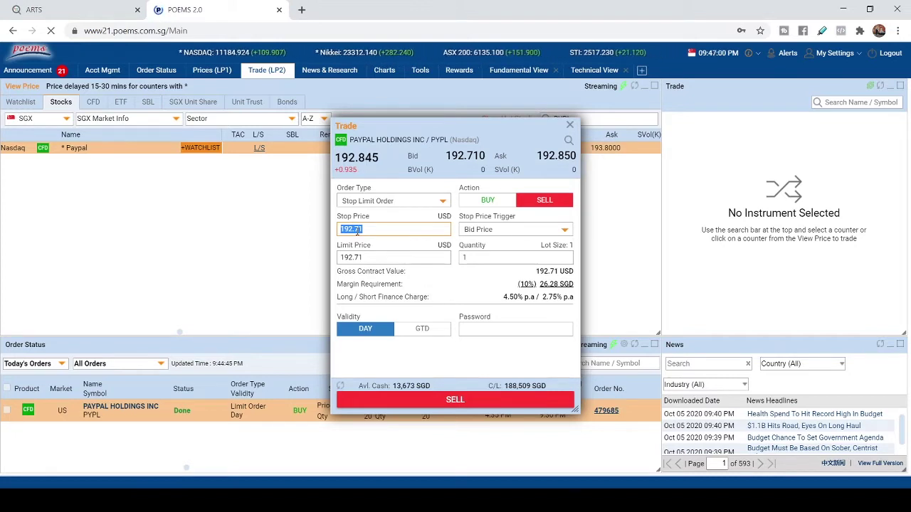
{"action": "type", "text": "174"}
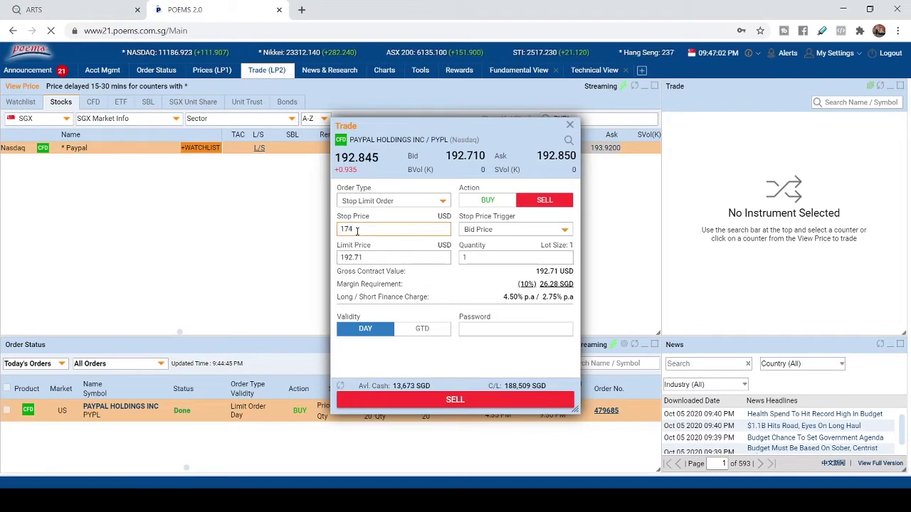
{"action": "double_click", "coordinate": [349, 259]}
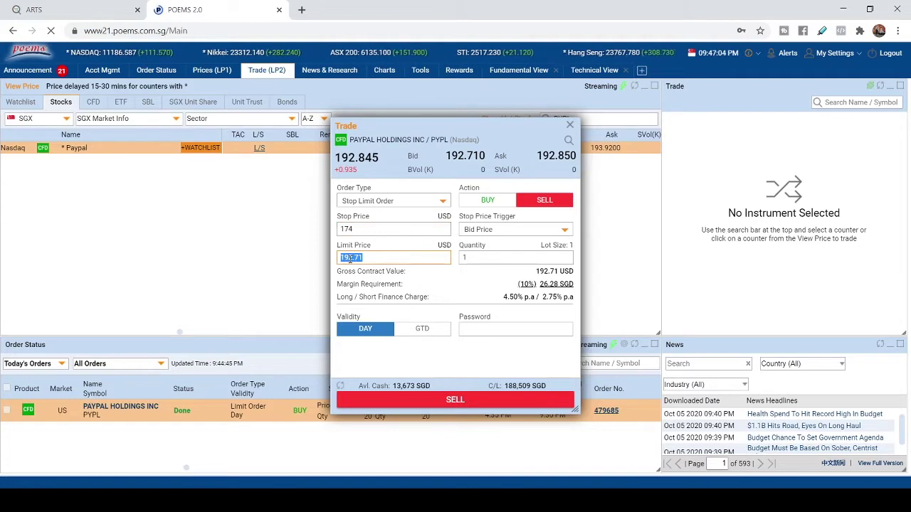
{"action": "type", "text": "173"}
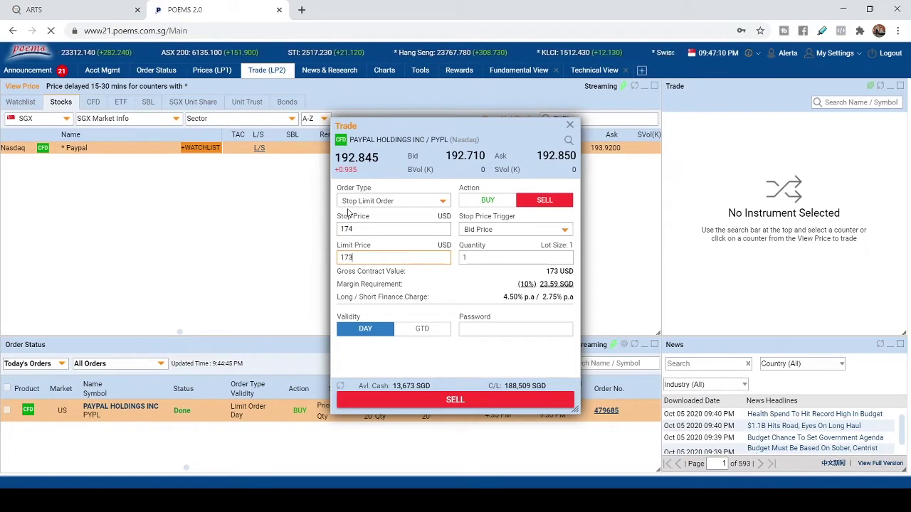
{"action": "double_click", "coordinate": [502, 260]}
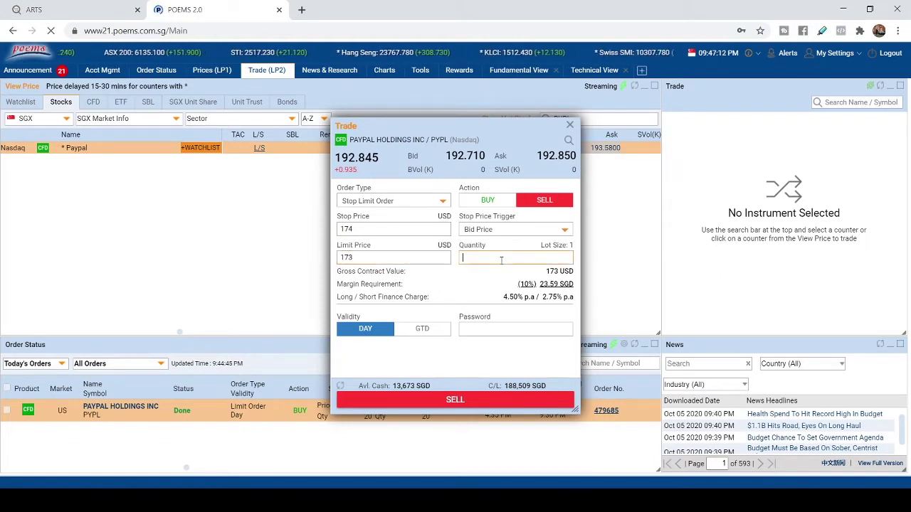
{"action": "type", "text": "20"}
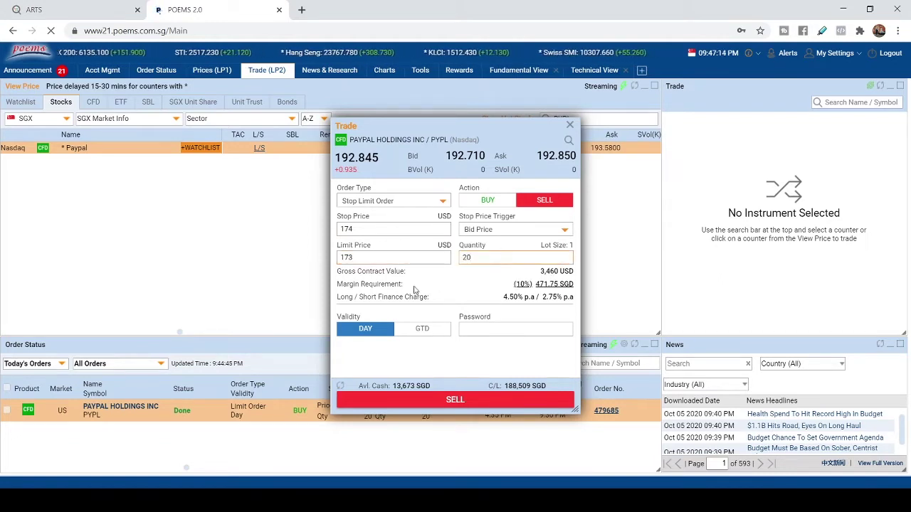
Step: Set the order validity to GTD with a good-till date of 27-Nov-2020
{"action": "left_click", "coordinate": [424, 330]}
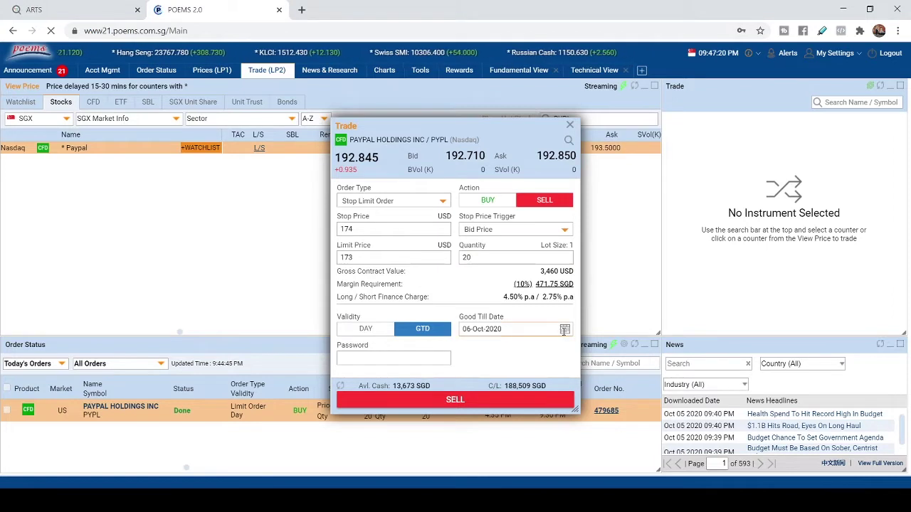
{"action": "left_click", "coordinate": [564, 330]}
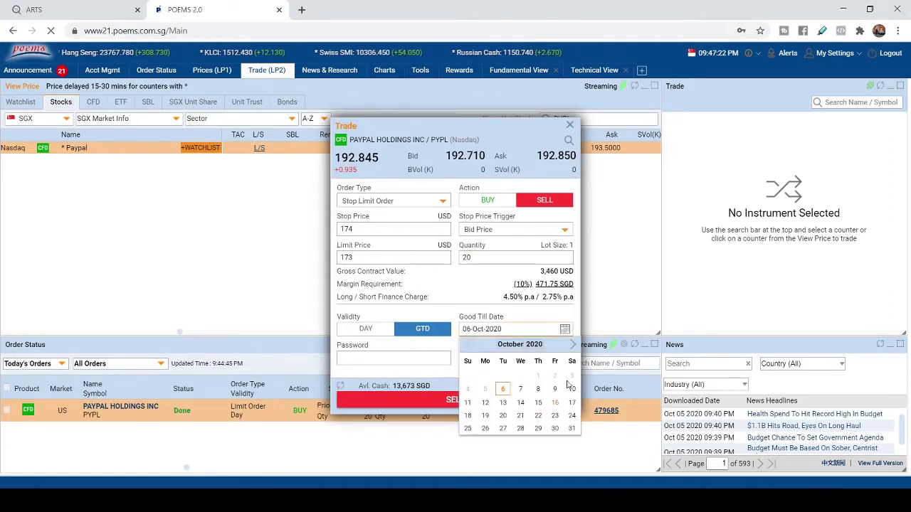
{"action": "left_click", "coordinate": [572, 345]}
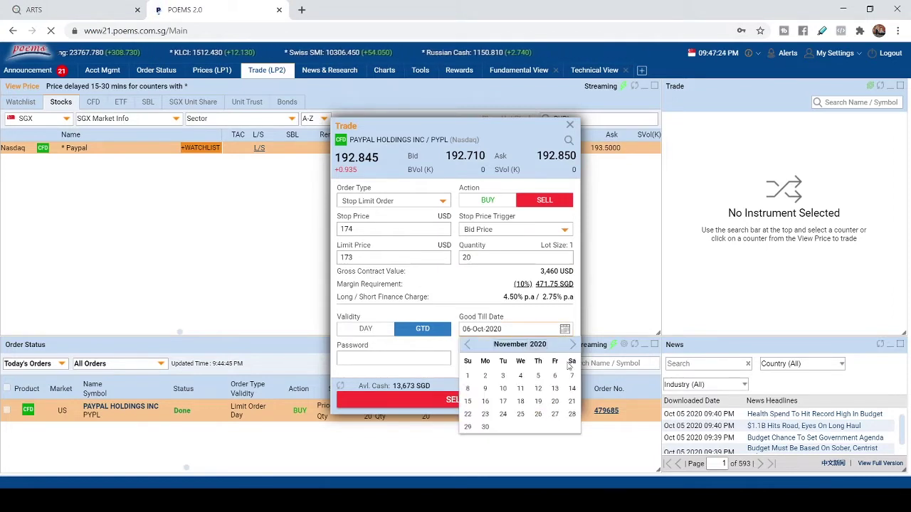
{"action": "left_click", "coordinate": [556, 416]}
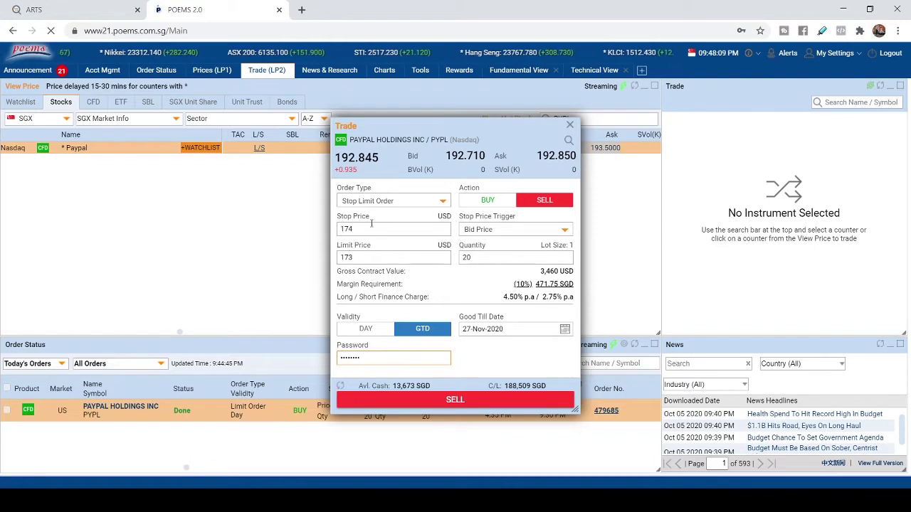
Step: Enter the account password and submit the PayPal stop limit sell order through its preview
{"action": "left_click", "coordinate": [463, 400]}
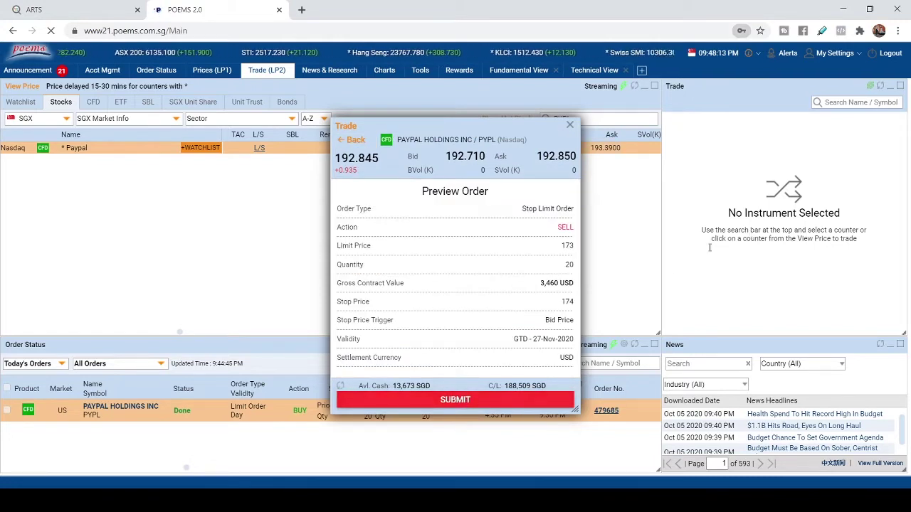
{"action": "left_click", "coordinate": [475, 402]}
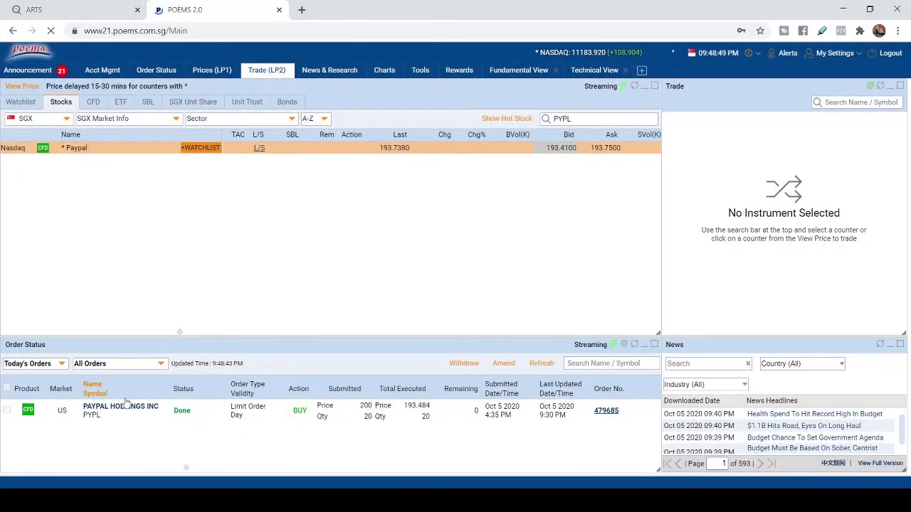
Step: Switch the order status list to Synthetic Orders and examine the PayPal stop limit order
{"action": "left_click", "coordinate": [48, 366]}
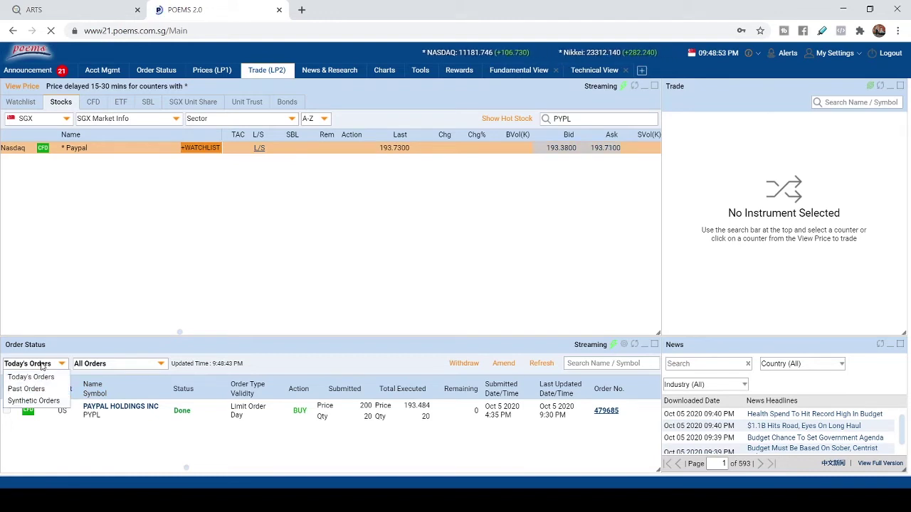
{"action": "left_click", "coordinate": [41, 365]}
{"action": "left_click", "coordinate": [35, 365]}
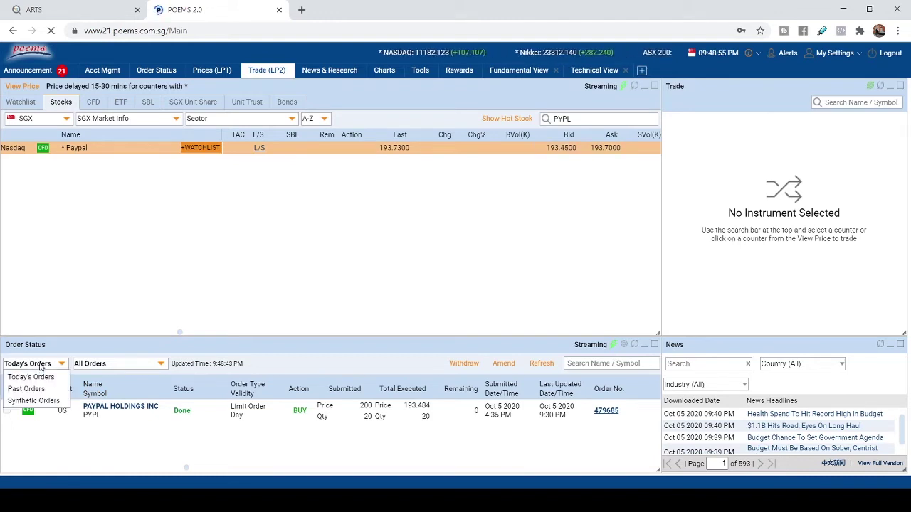
{"action": "left_click", "coordinate": [36, 401]}
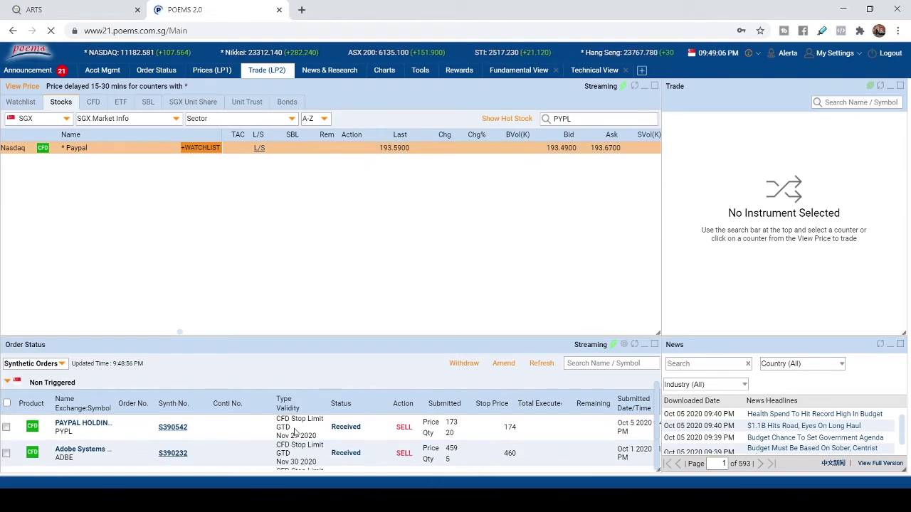
{"action": "scroll", "coordinate": [295, 434], "scroll_direction": "down", "scroll_amount": 1}
{"action": "scroll", "coordinate": [295, 434], "scroll_direction": "up", "scroll_amount": 2}
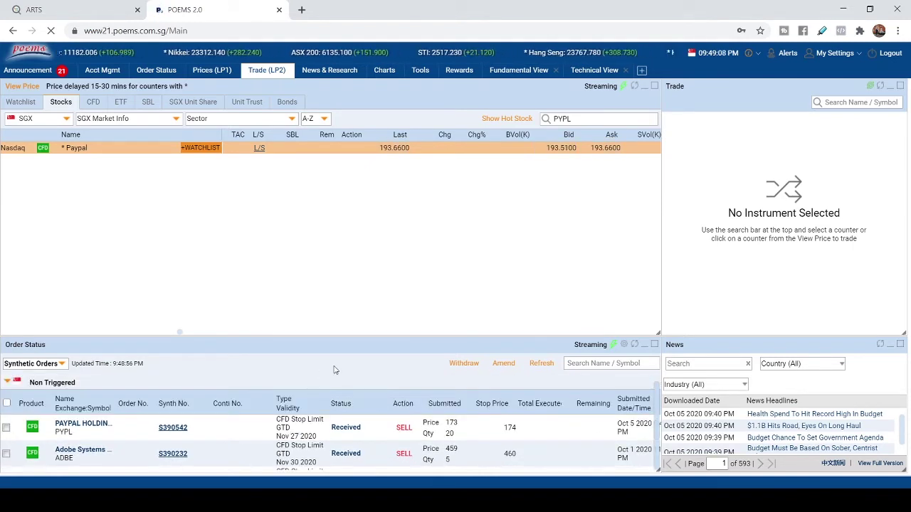